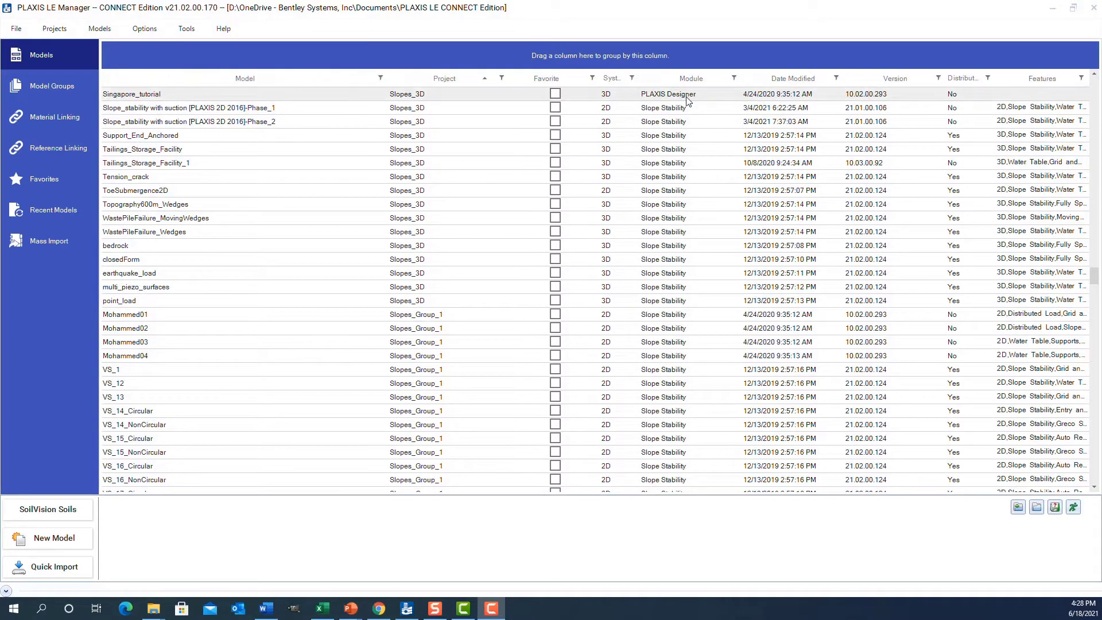
Step: Filter the Module column to show only PLAXIS Designer models
{"action": "left_click", "coordinate": [734, 79]}
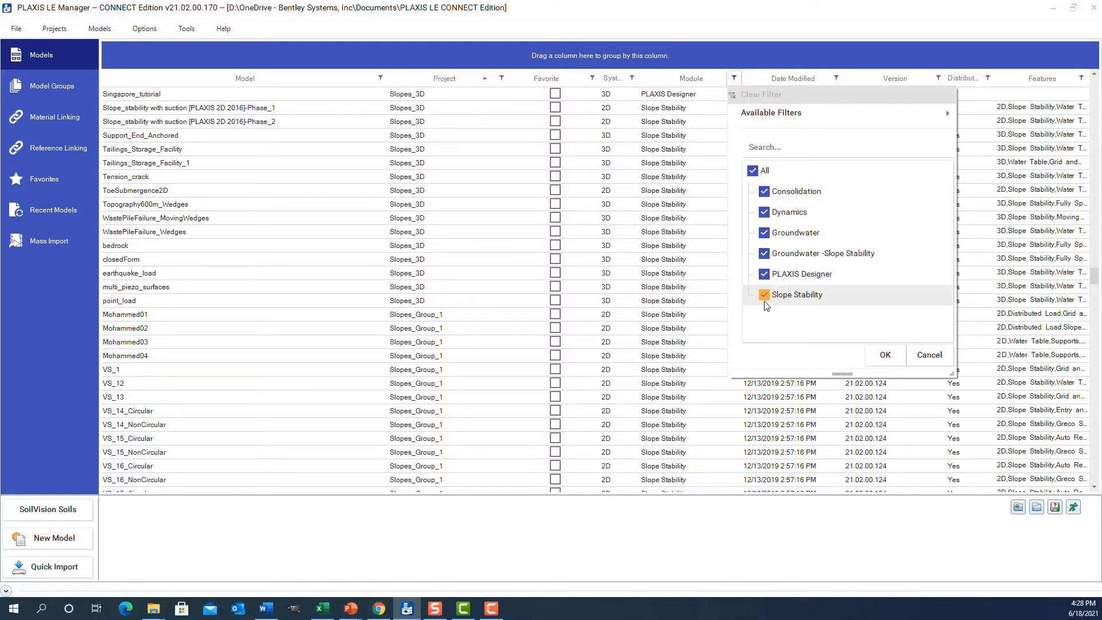
{"action": "left_click", "coordinate": [752, 170]}
{"action": "left_click", "coordinate": [765, 274]}
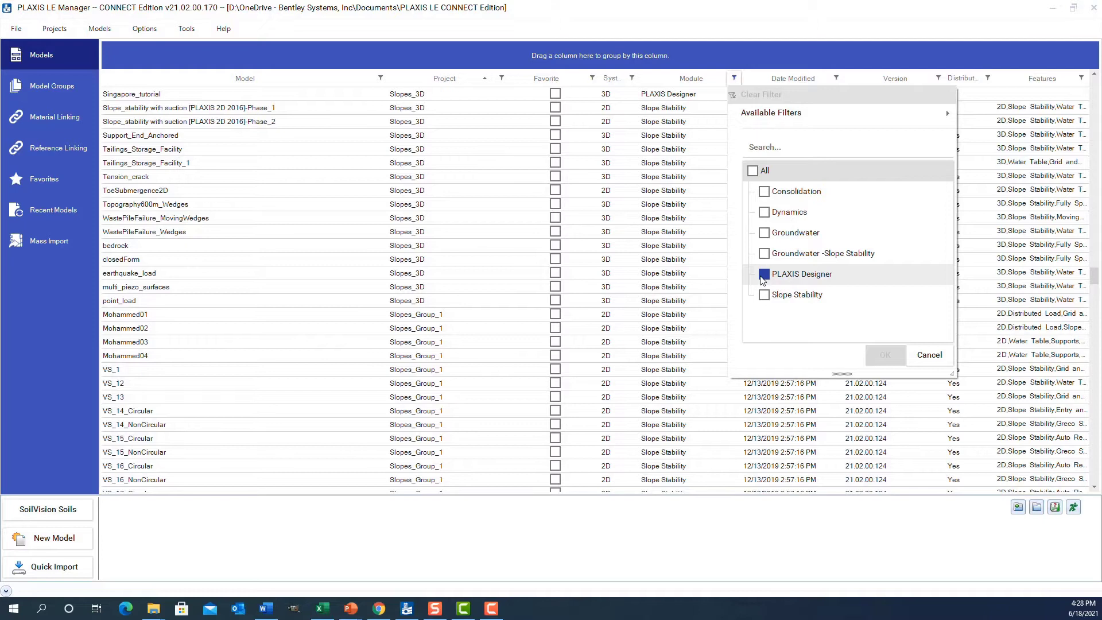
{"action": "left_click", "coordinate": [884, 355]}
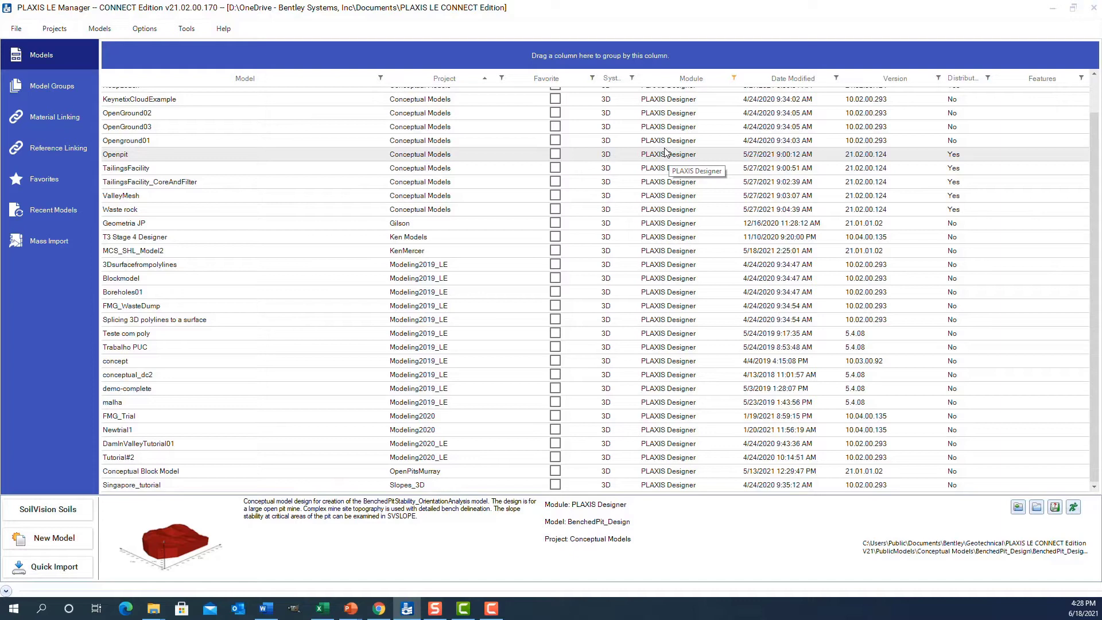
Step: Change the Module filter from PLAXIS Designer to Slope Stability only
{"action": "left_click", "coordinate": [734, 79]}
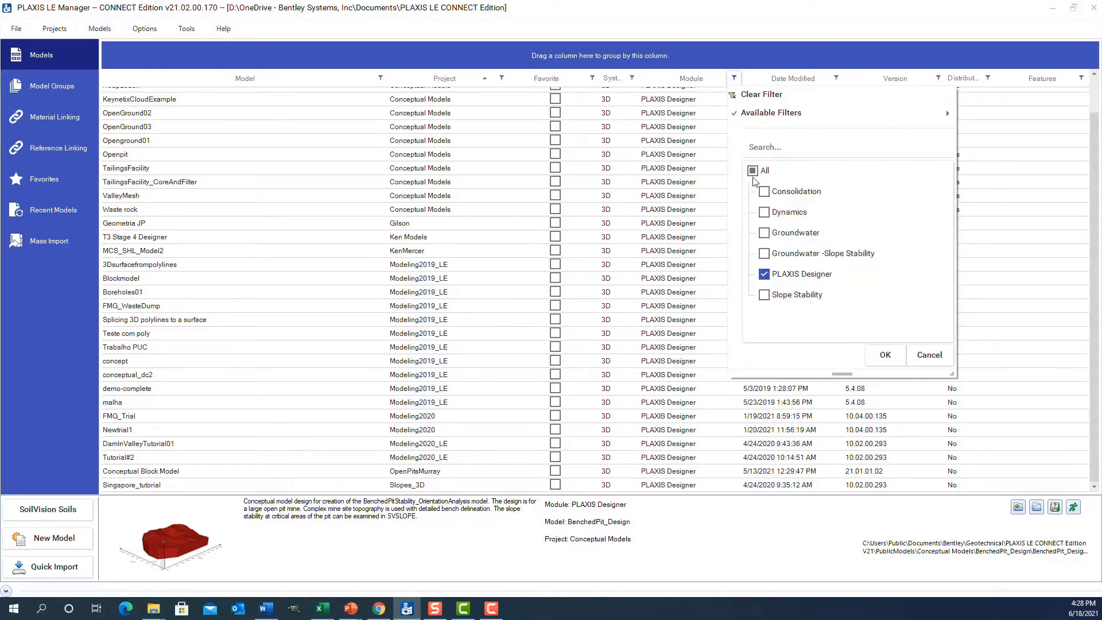
{"action": "left_click", "coordinate": [763, 273]}
{"action": "left_click", "coordinate": [763, 295]}
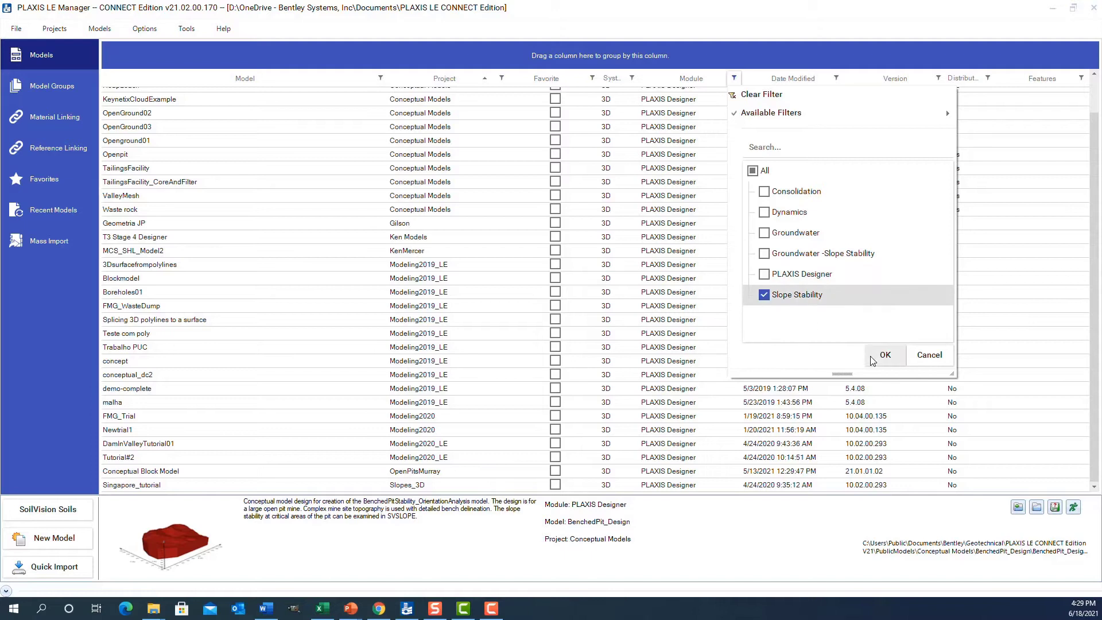
{"action": "left_click", "coordinate": [884, 354]}
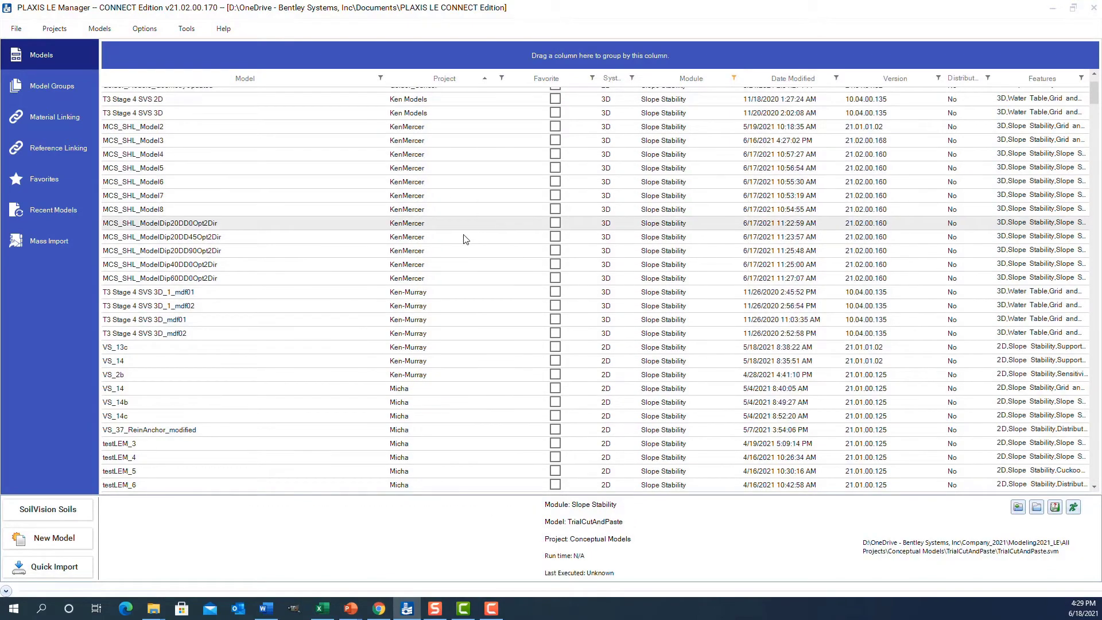
Step: Scroll through the Slope Stability models, then clear the Module column filter
{"action": "scroll", "coordinate": [468, 285], "scroll_direction": "down", "scroll_amount": 8}
{"action": "scroll", "coordinate": [469, 292], "scroll_direction": "down", "scroll_amount": 4}
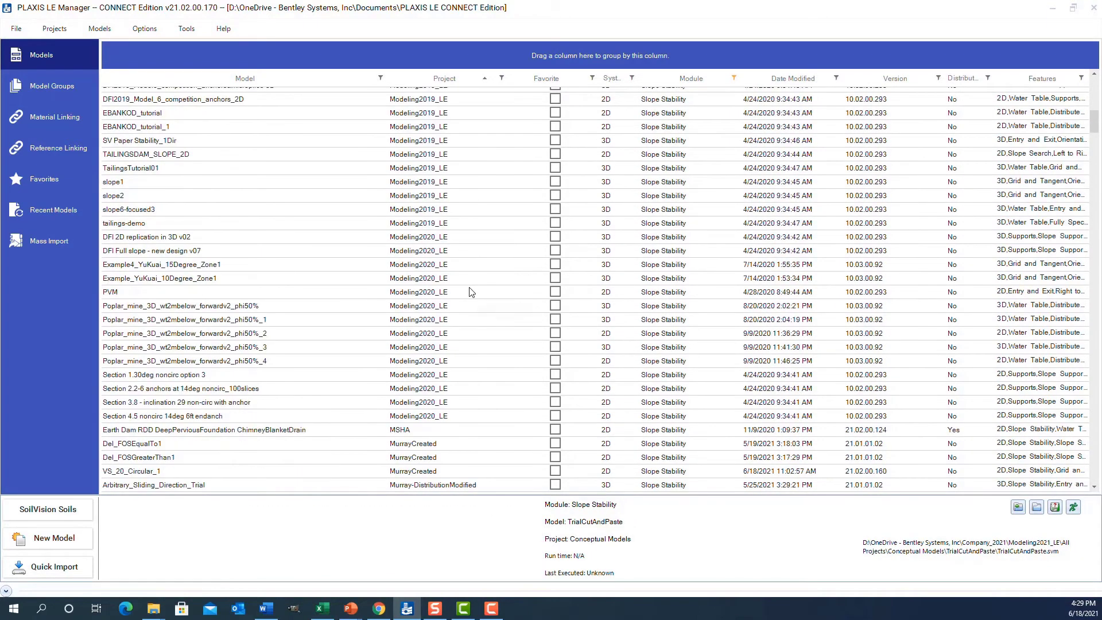
{"action": "scroll", "coordinate": [468, 291], "scroll_direction": "down", "scroll_amount": 4}
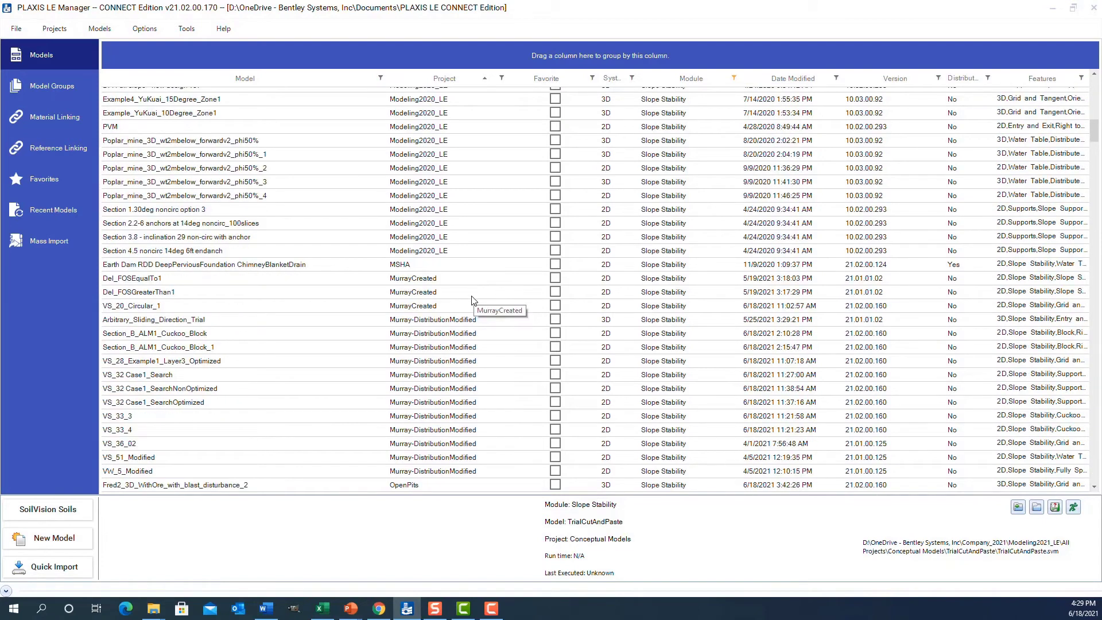
{"action": "scroll", "coordinate": [471, 299], "scroll_direction": "down", "scroll_amount": 9}
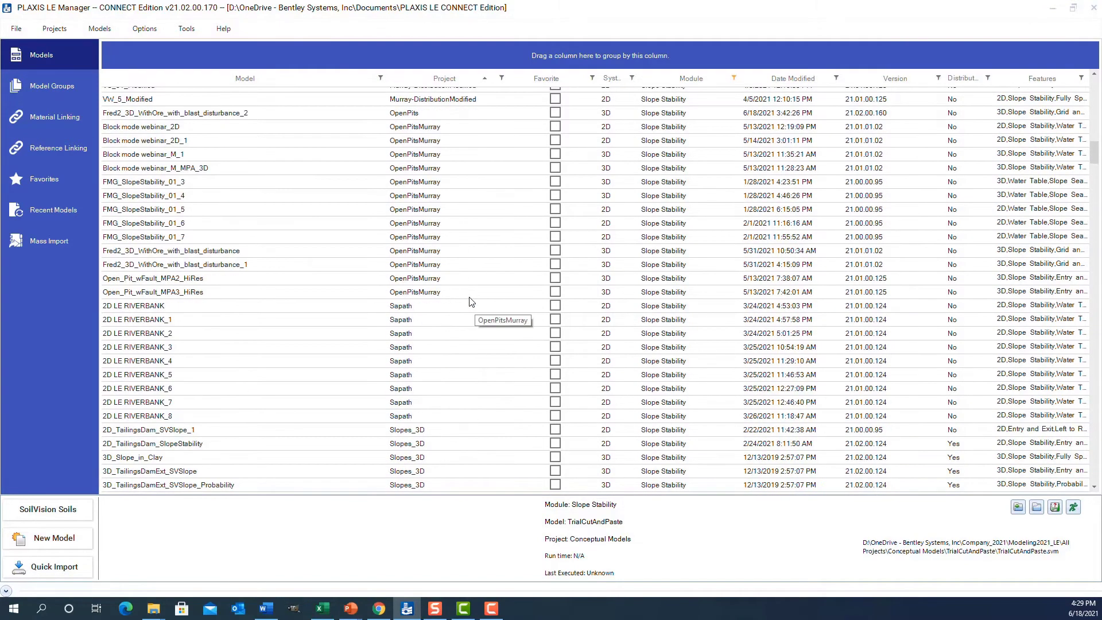
{"action": "scroll", "coordinate": [471, 302], "scroll_direction": "down", "scroll_amount": 7}
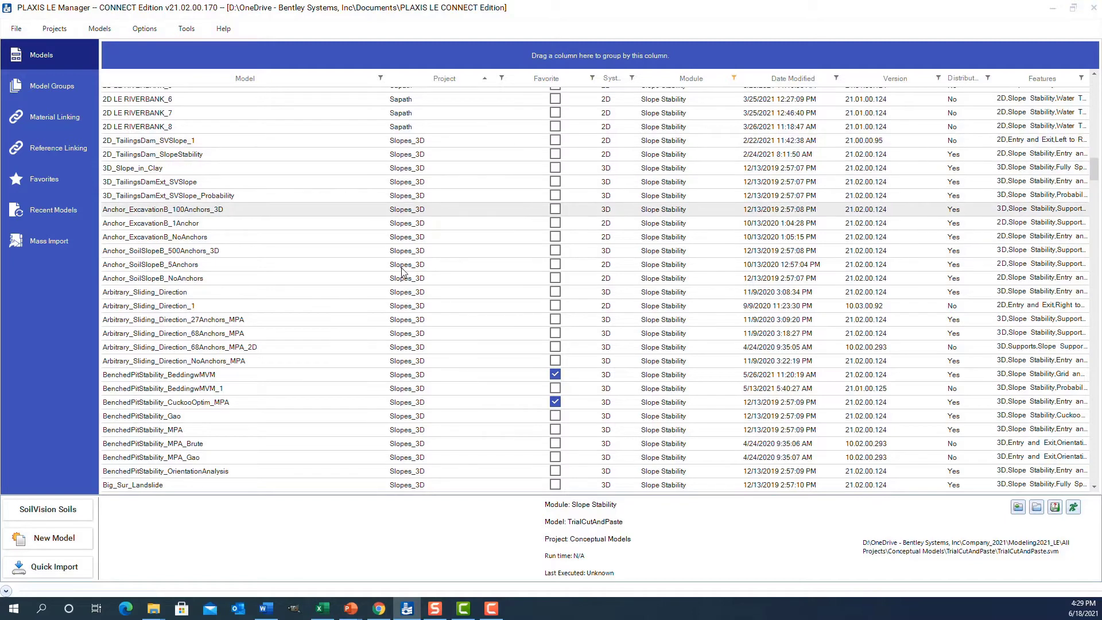
{"action": "scroll", "coordinate": [377, 370], "scroll_direction": "down", "scroll_amount": 5}
{"action": "scroll", "coordinate": [377, 369], "scroll_direction": "down", "scroll_amount": 10}
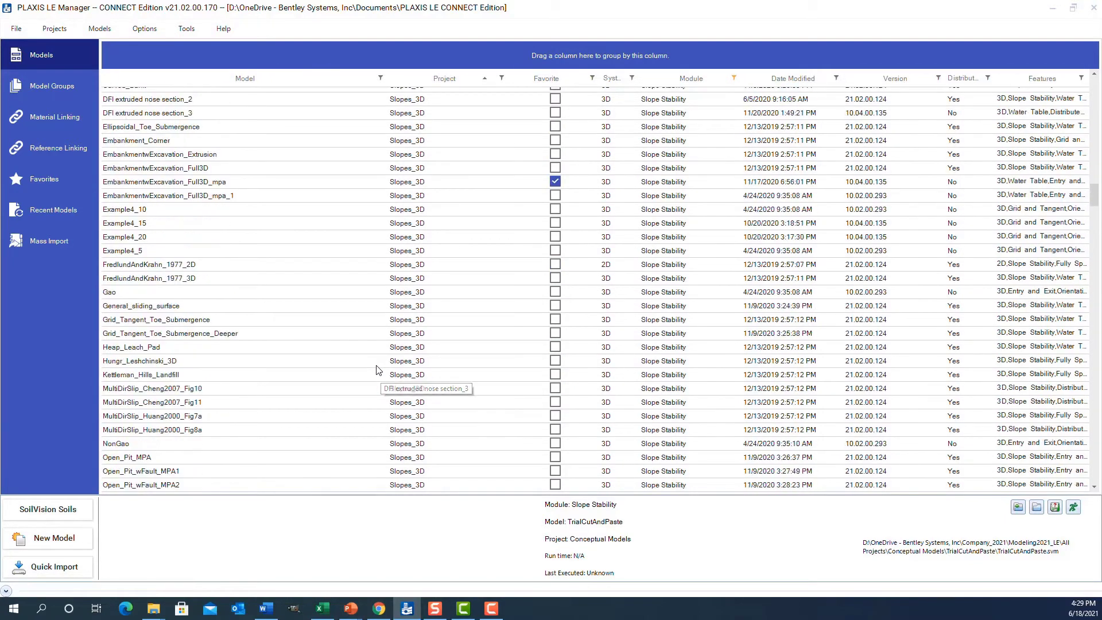
{"action": "scroll", "coordinate": [376, 370], "scroll_direction": "down", "scroll_amount": 15}
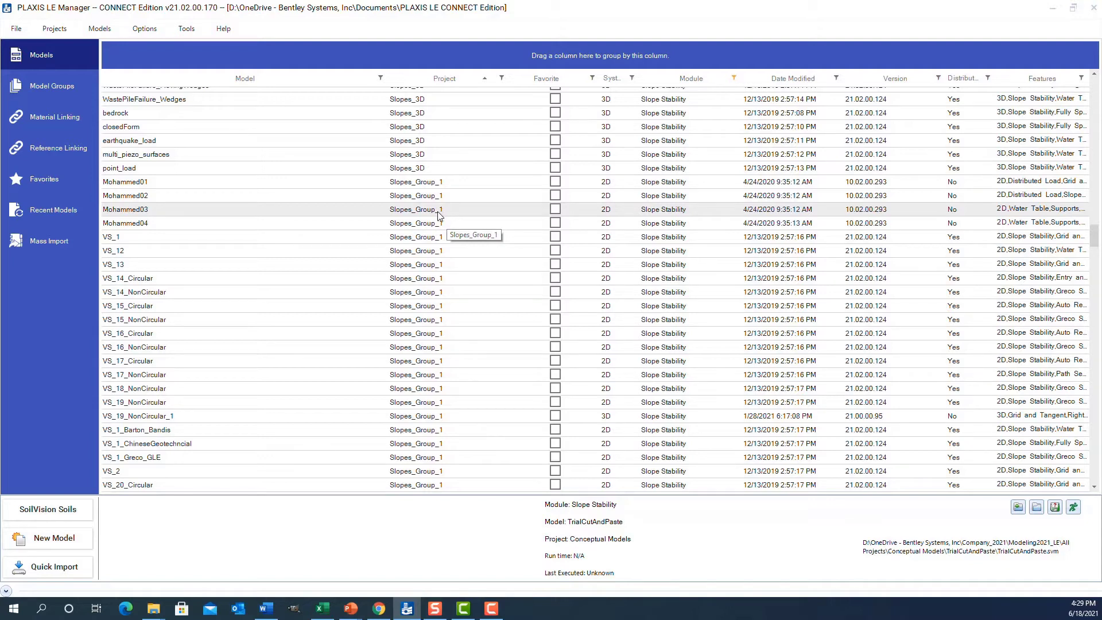
{"action": "left_click", "coordinate": [734, 79]}
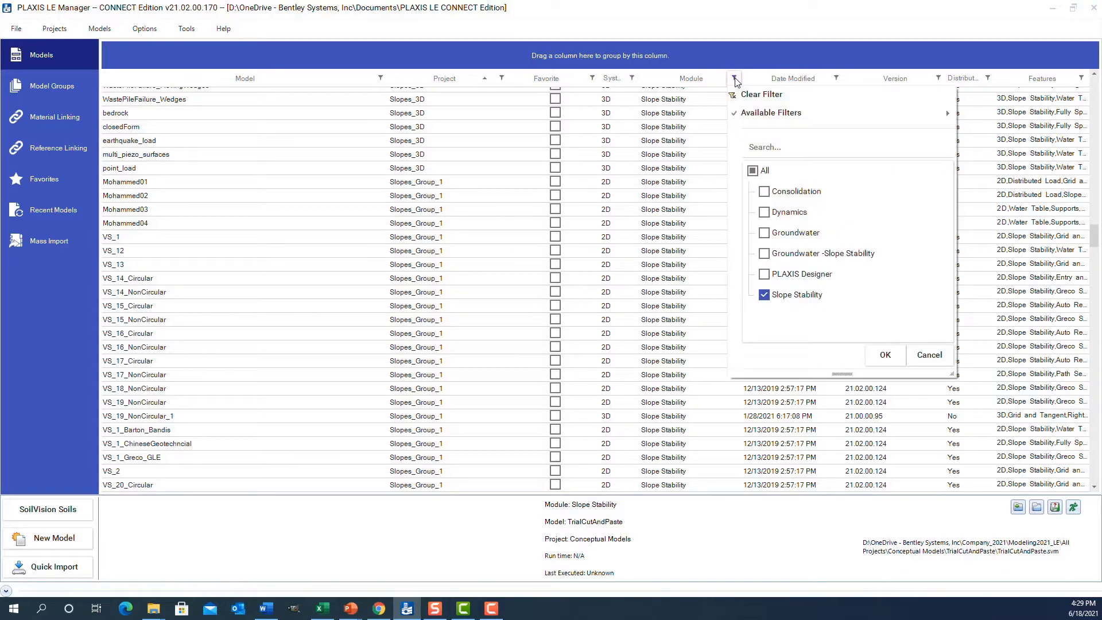
{"action": "left_click", "coordinate": [757, 95]}
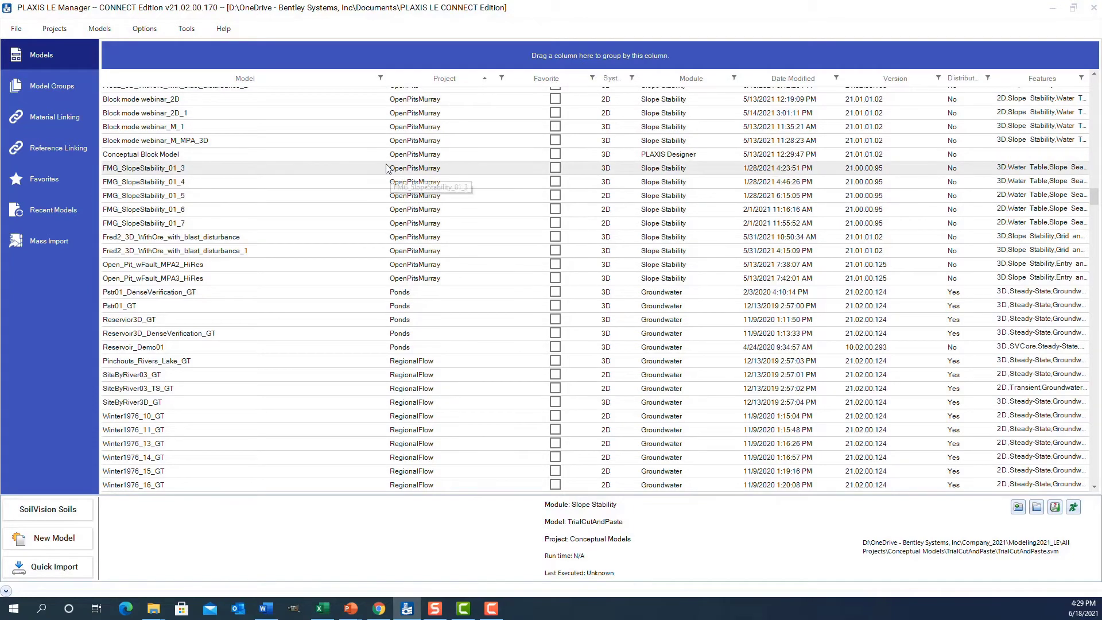
Step: Quick-search the model list for 'Duncan' using Models > Quick Search
{"action": "left_click", "coordinate": [102, 30]}
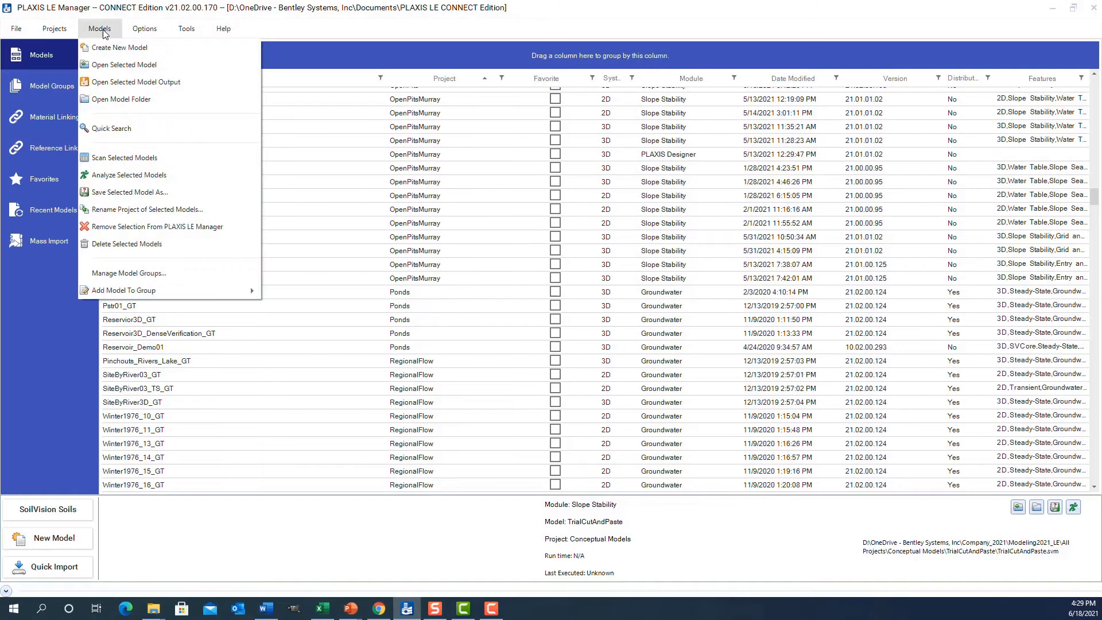
{"action": "left_click", "coordinate": [111, 129]}
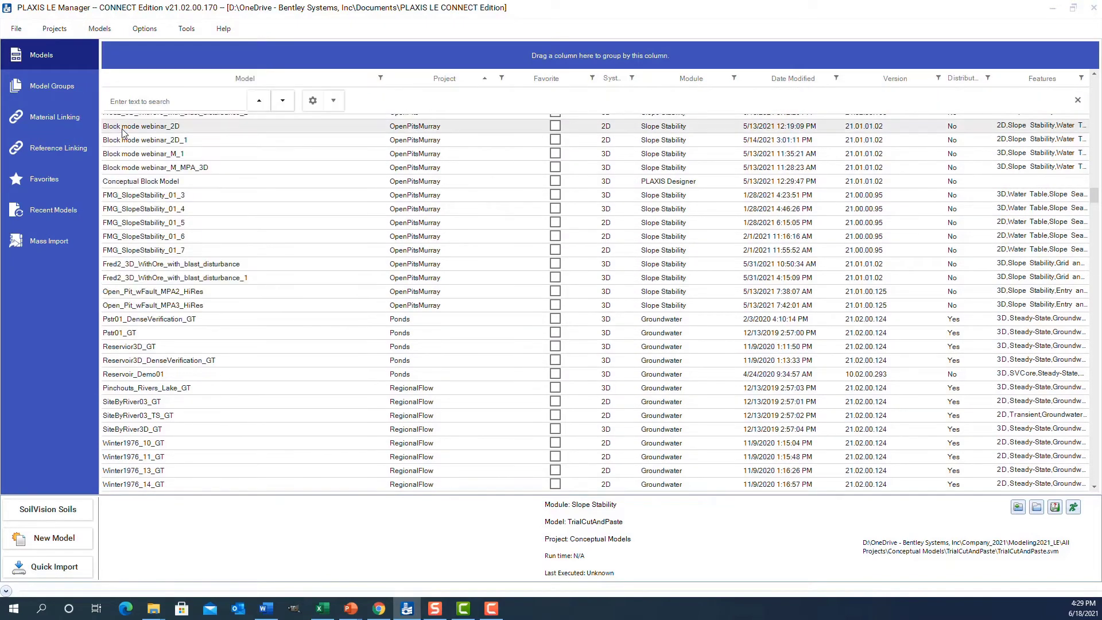
{"action": "left_click", "coordinate": [175, 99]}
{"action": "type", "text": "D"}
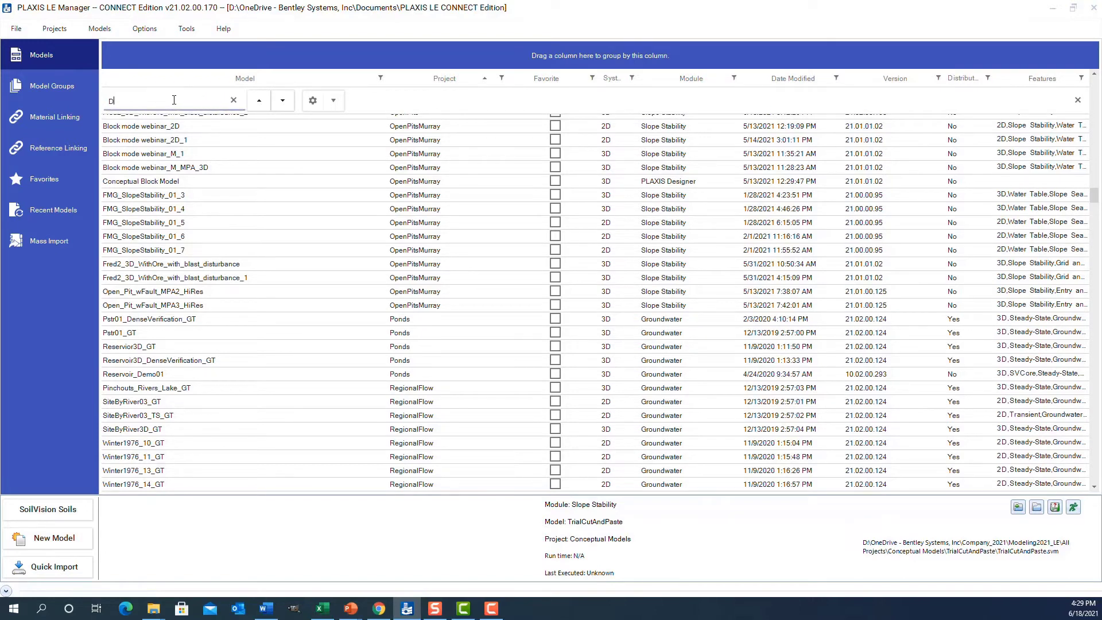
{"action": "type", "text": "uncn"}
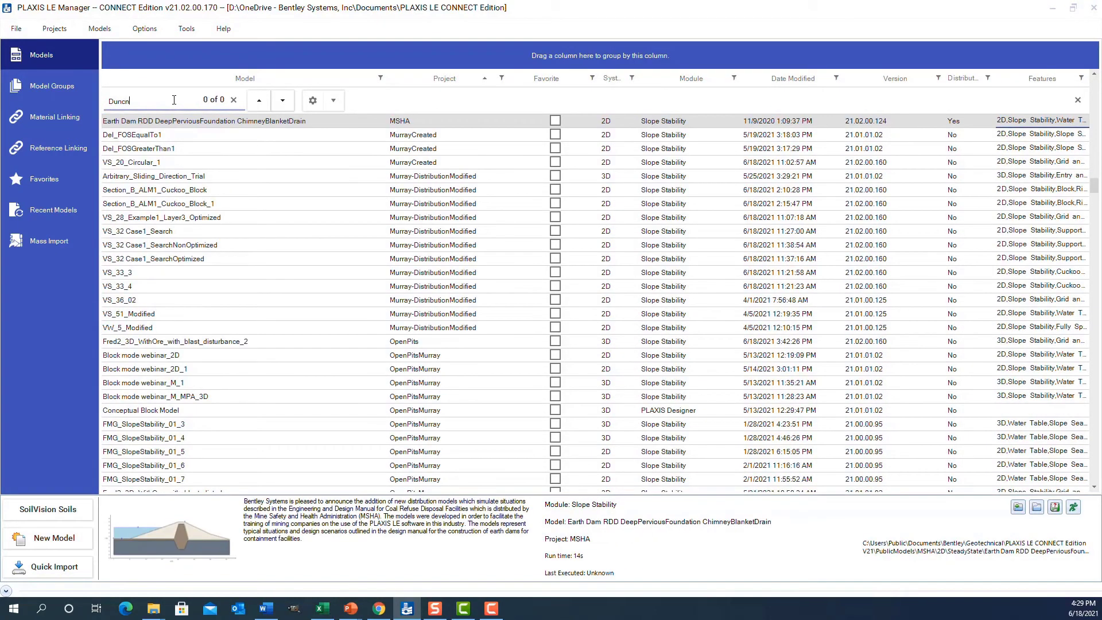
{"action": "key", "text": "BackSpace"}
{"action": "type", "text": "an"}
Step: Look over the quick search options menu, then open the Projects menu
{"action": "left_click", "coordinate": [335, 100]}
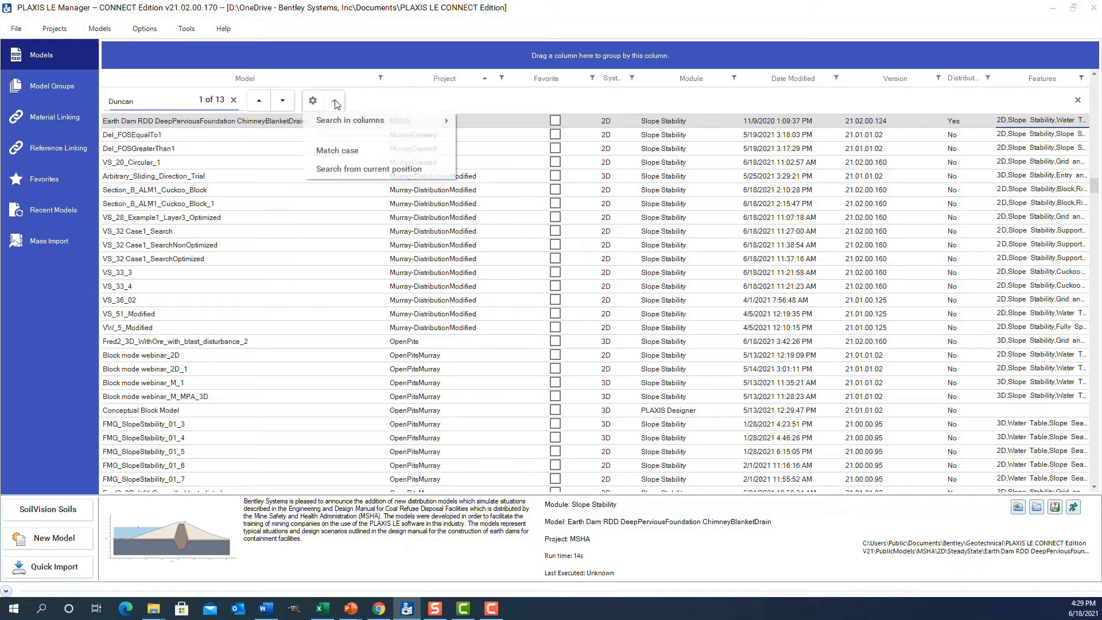
{"action": "mouse_move", "coordinate": [346, 122]}
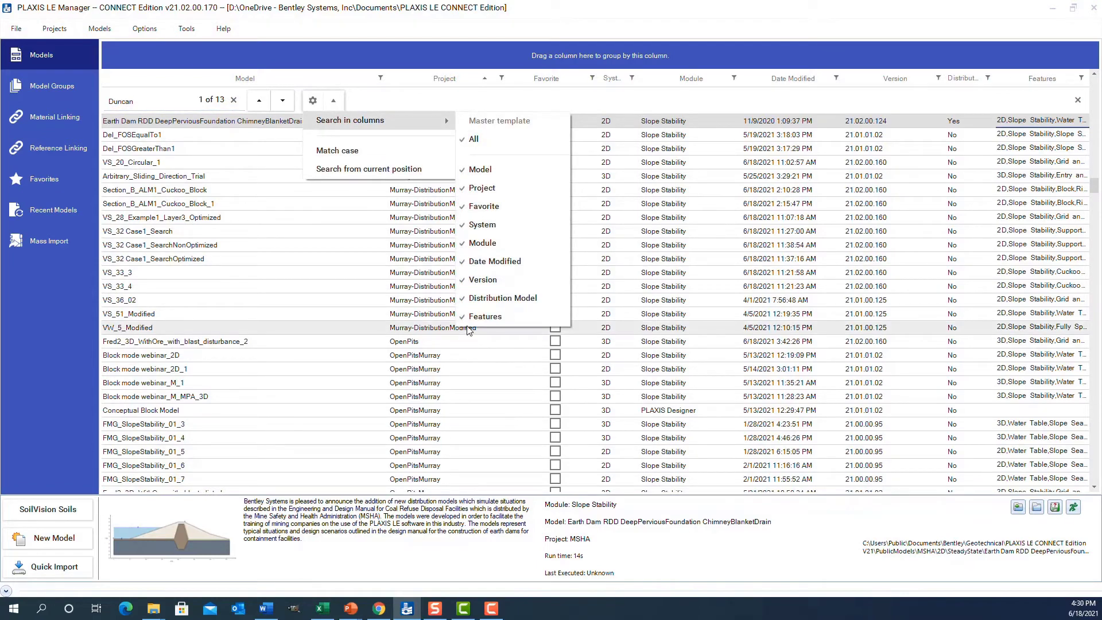
{"action": "left_click", "coordinate": [486, 102]}
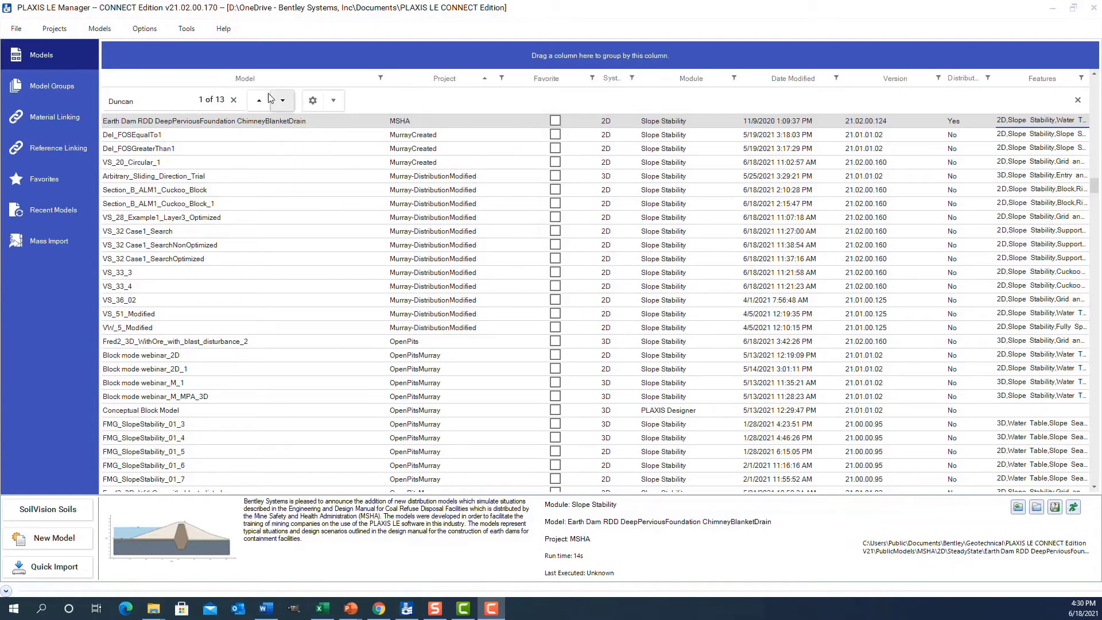
{"action": "left_click", "coordinate": [55, 29]}
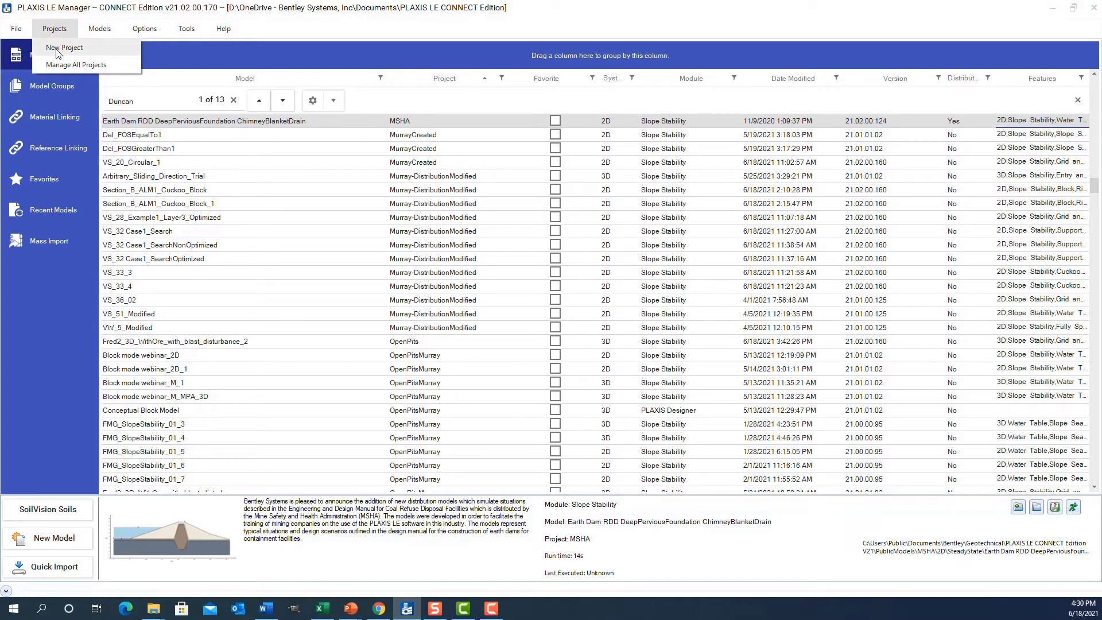
{"action": "left_click", "coordinate": [57, 50]}
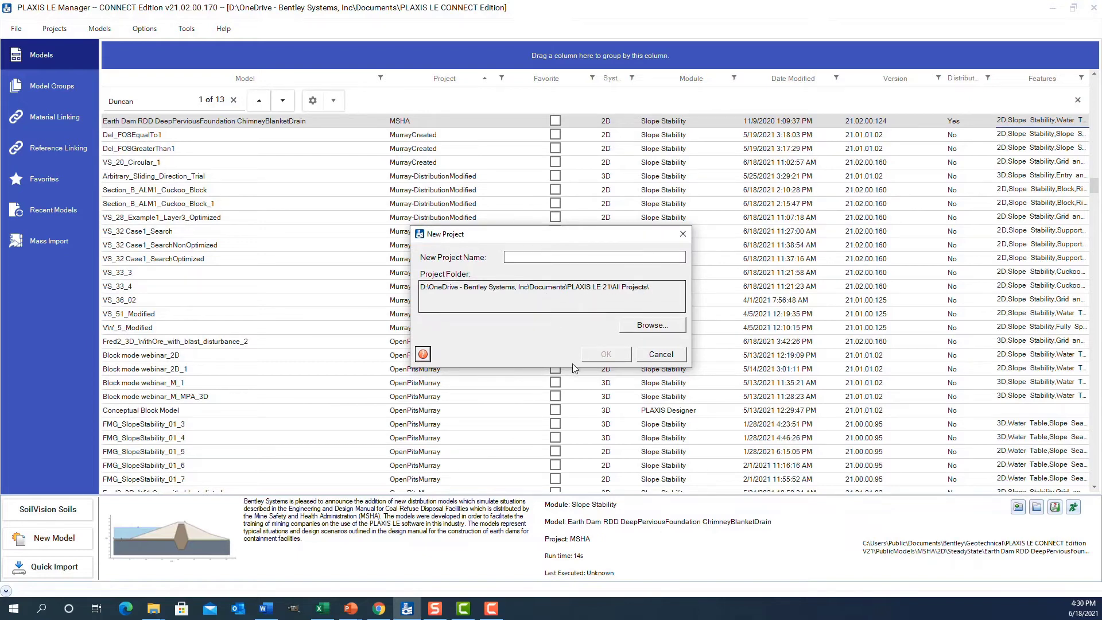
{"action": "left_click", "coordinate": [663, 355]}
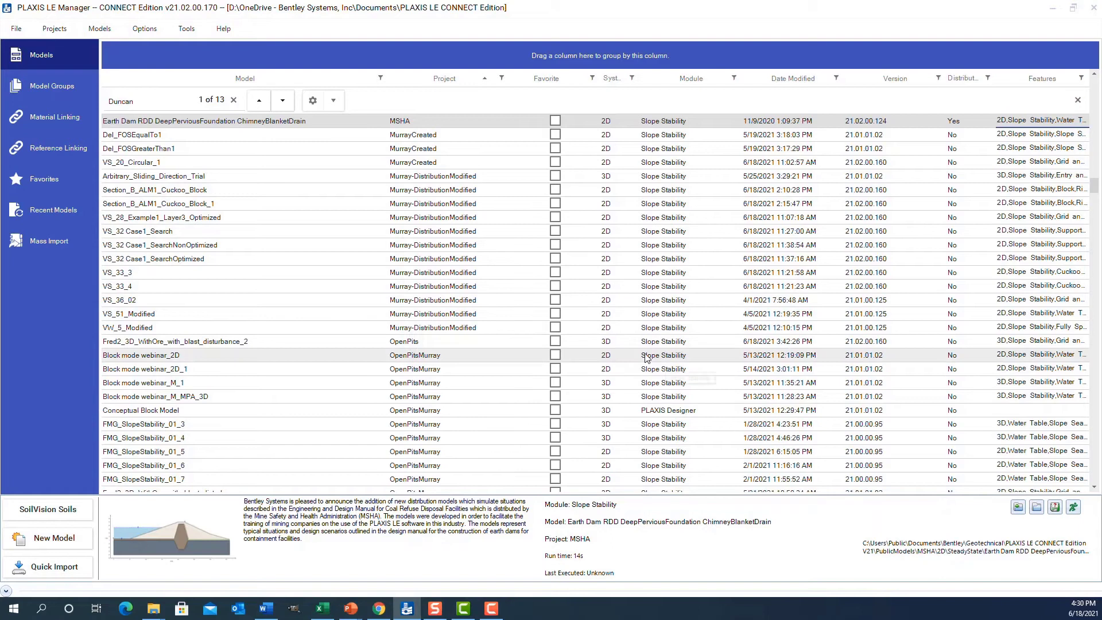
{"action": "left_click", "coordinate": [57, 31]}
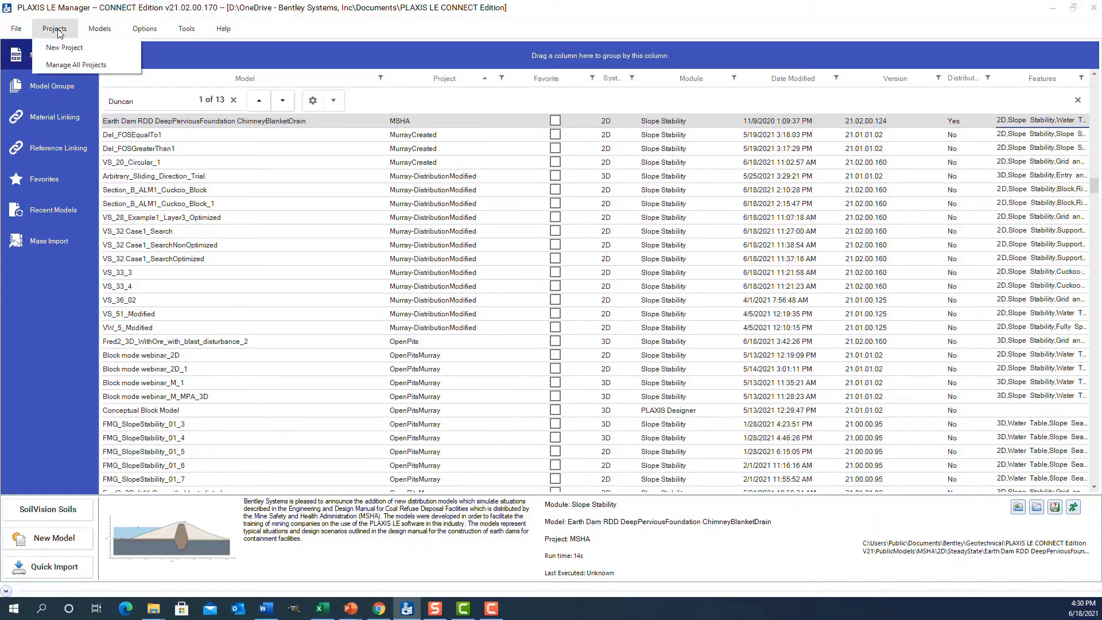
{"action": "left_click", "coordinate": [71, 67]}
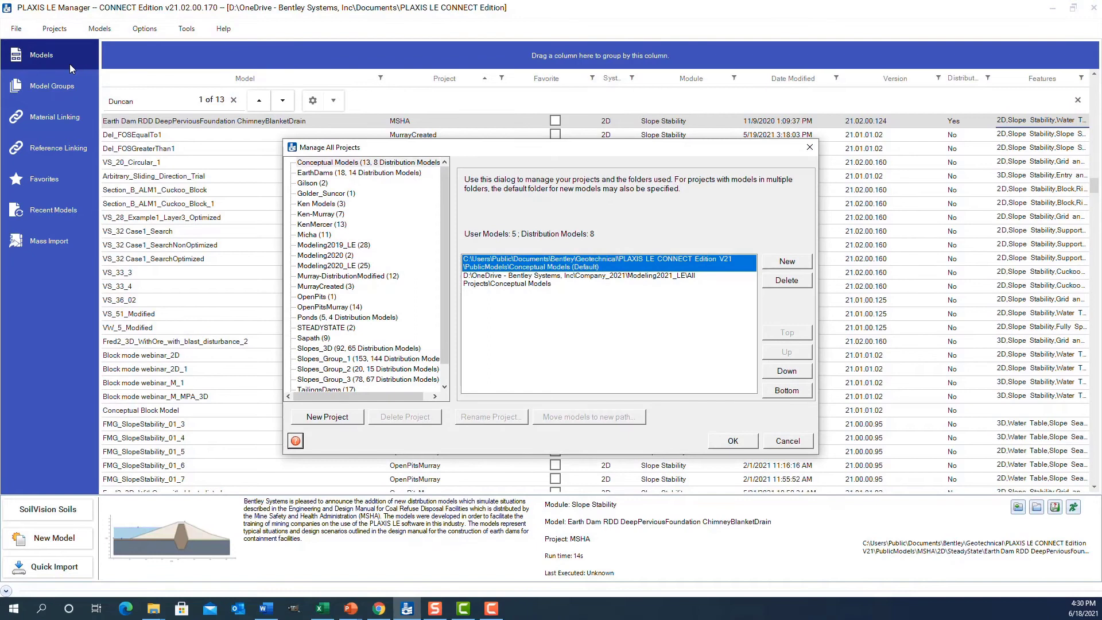
{"action": "scroll", "coordinate": [432, 276], "scroll_direction": "down", "scroll_amount": 1}
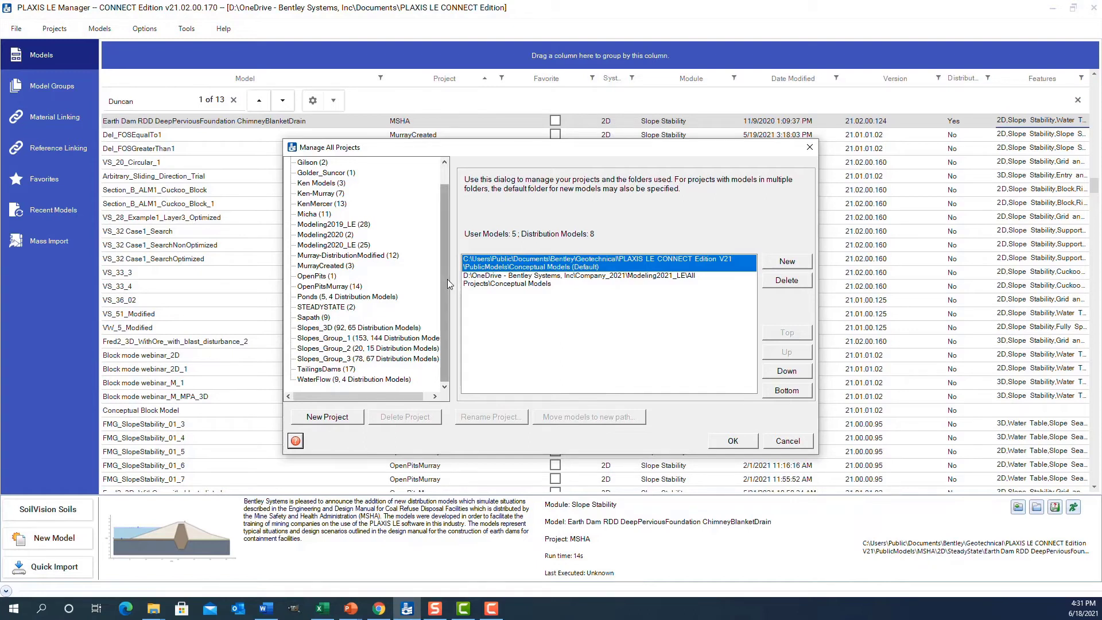
{"action": "key", "text": "Escape"}
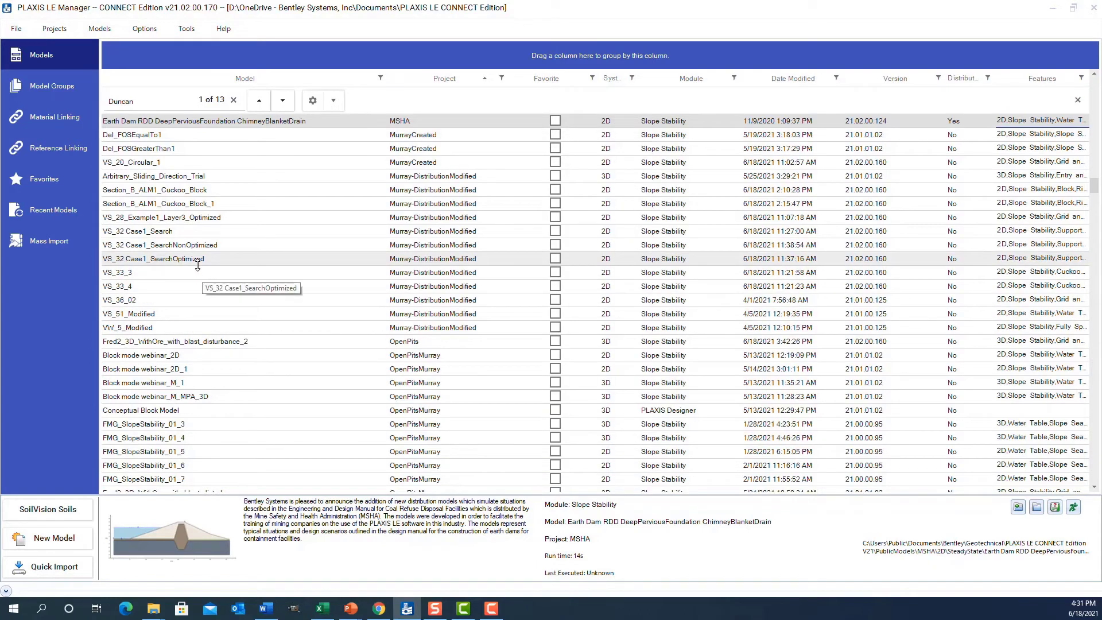
Step: Switch to the Recent Models view and bring up the Models menu
{"action": "left_click", "coordinate": [58, 212]}
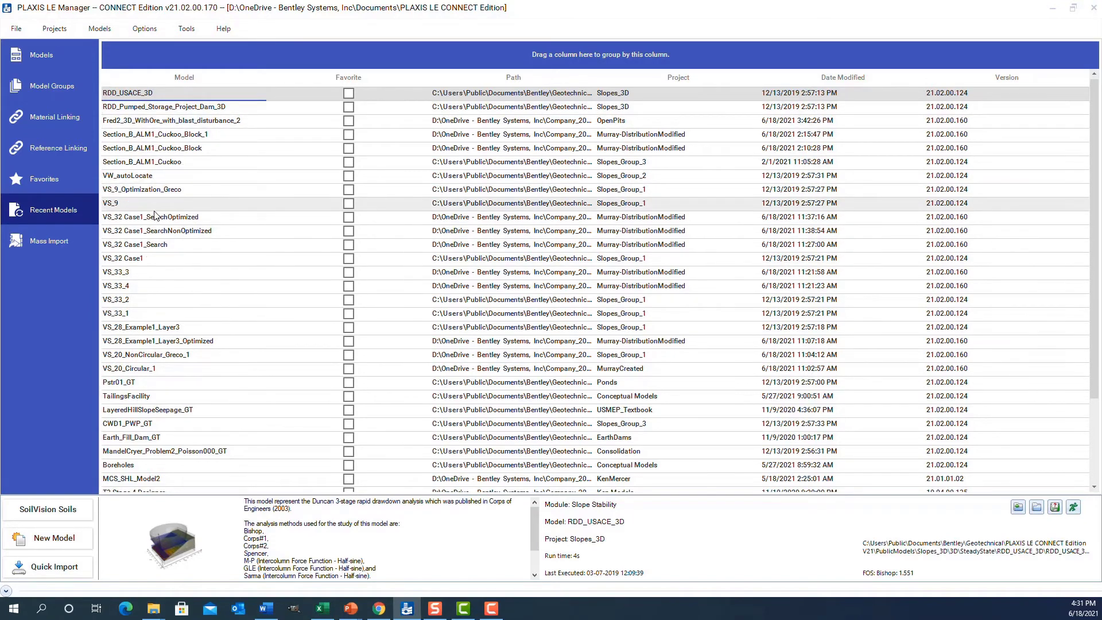
{"action": "left_click", "coordinate": [102, 29]}
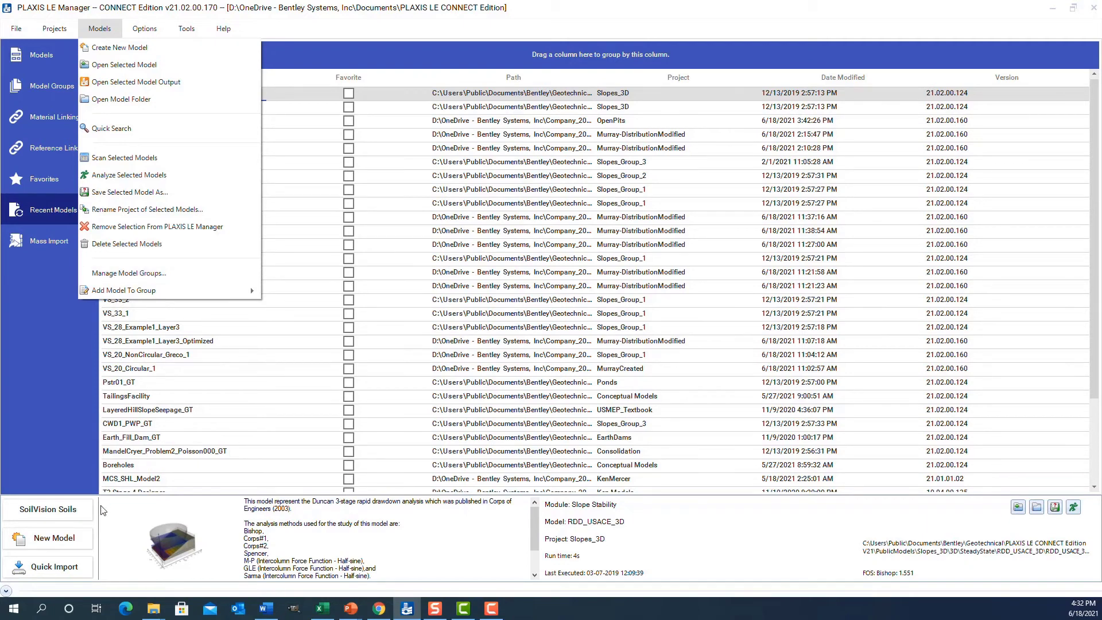
{"action": "left_click", "coordinate": [59, 540]}
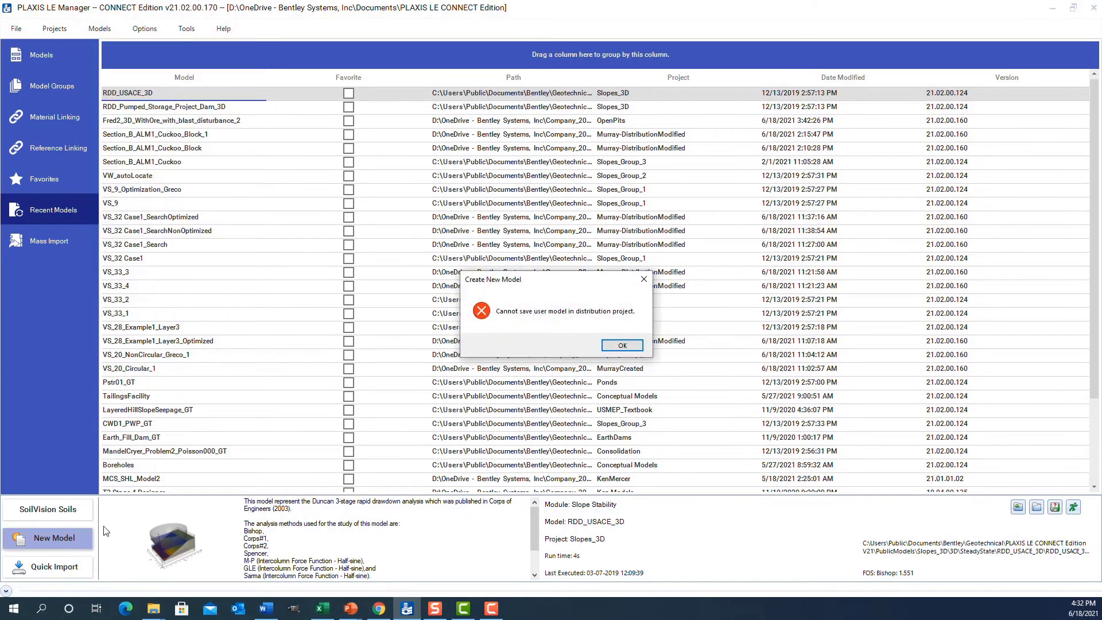
{"action": "left_click", "coordinate": [624, 345]}
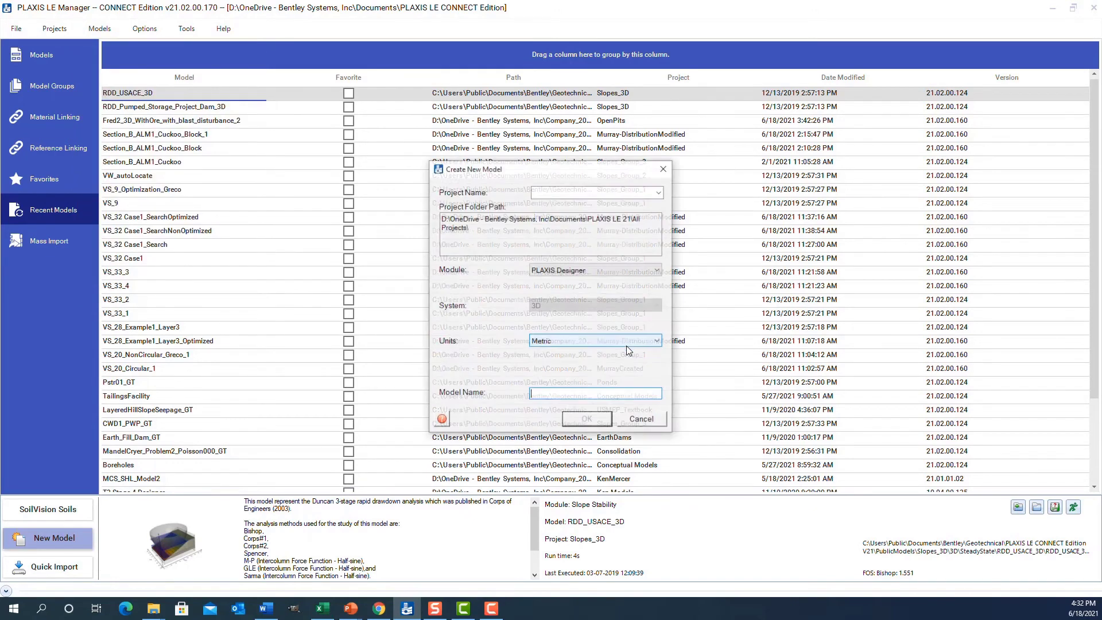
{"action": "left_click", "coordinate": [659, 193]}
{"action": "left_click", "coordinate": [660, 194]}
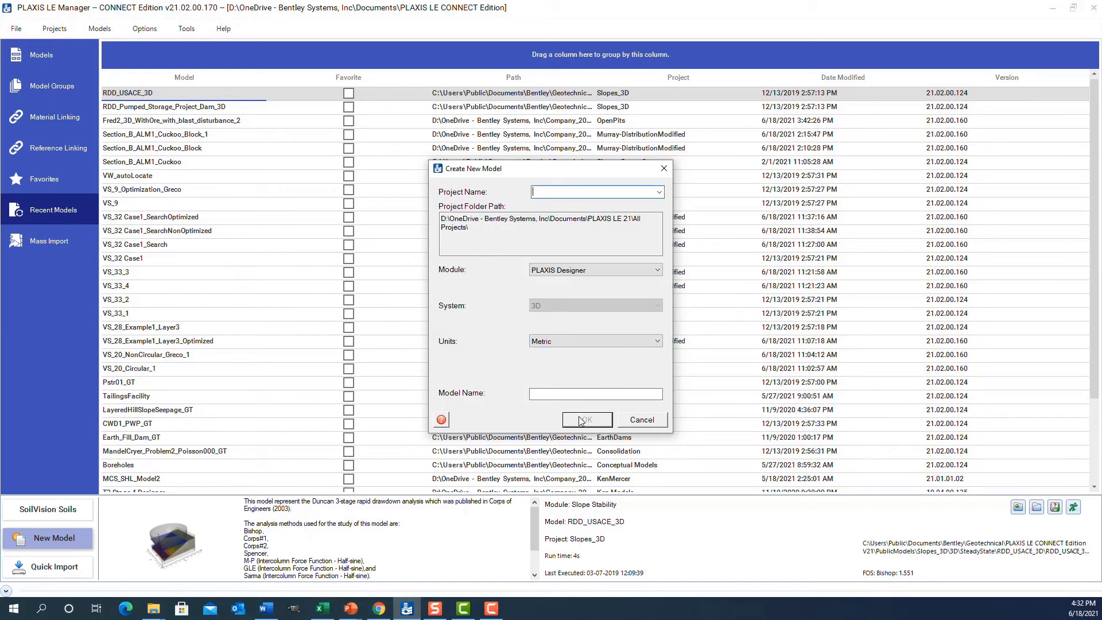
{"action": "key", "text": "Escape"}
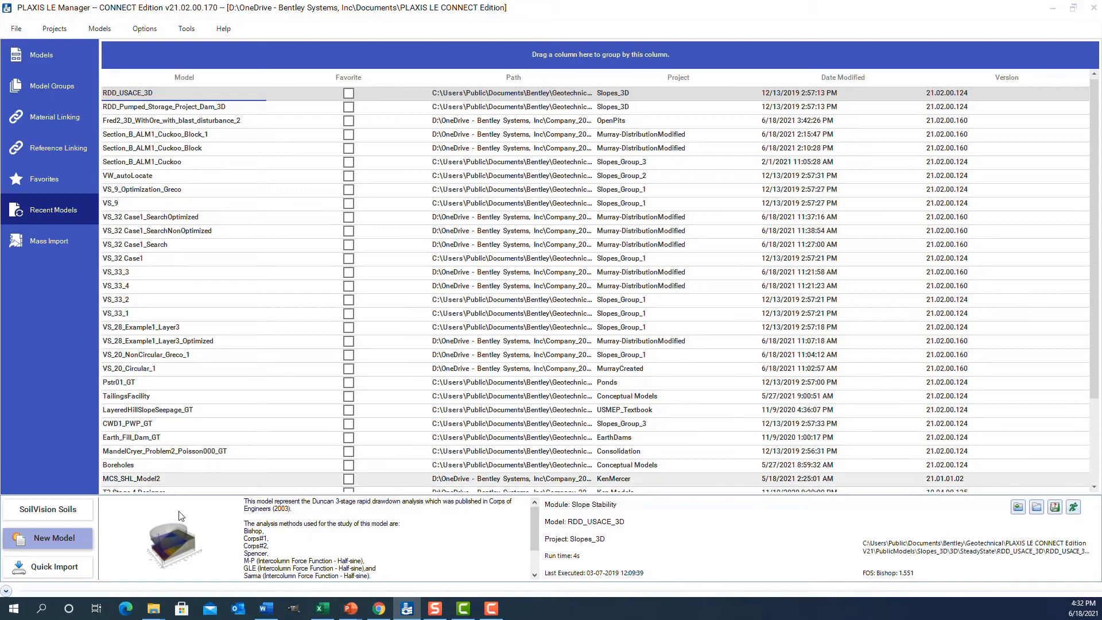
{"action": "left_click", "coordinate": [43, 570]}
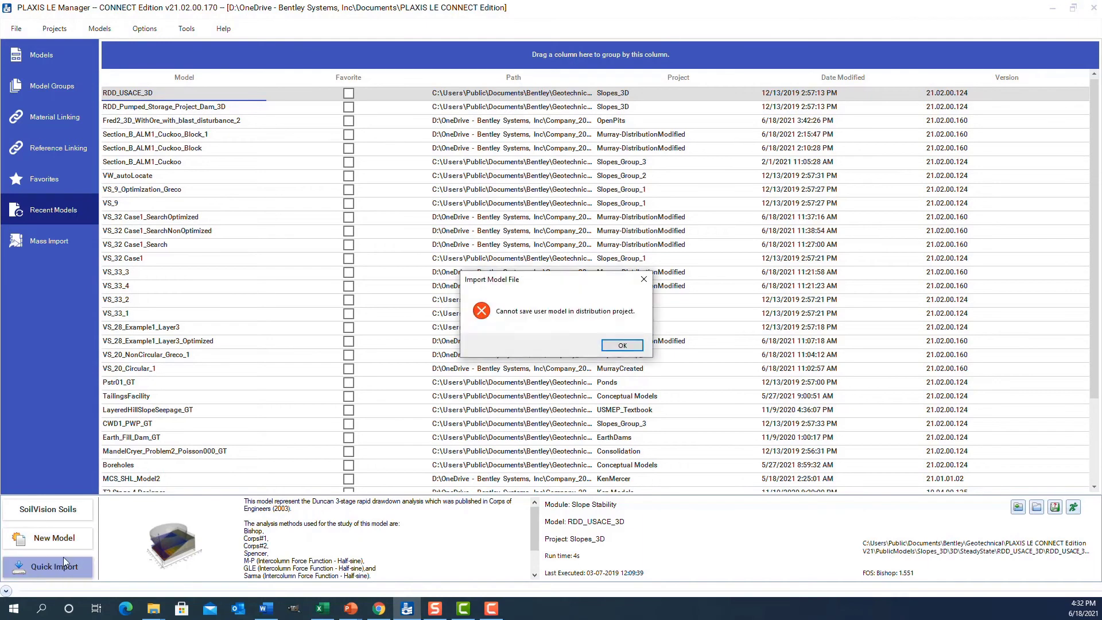
{"action": "left_click", "coordinate": [632, 346]}
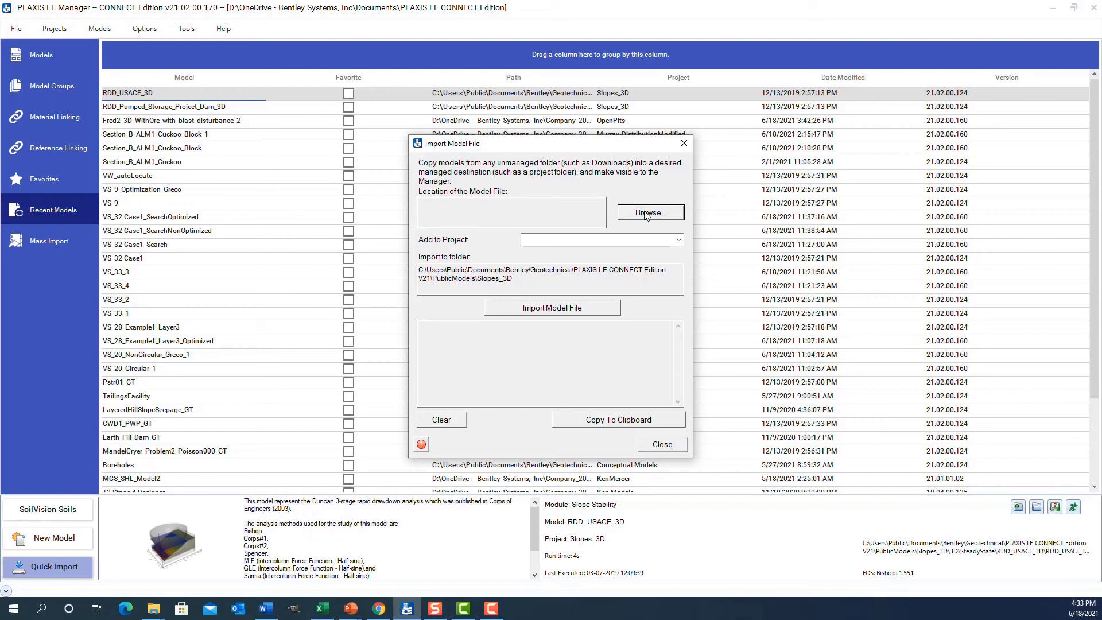
{"action": "left_click", "coordinate": [678, 242]}
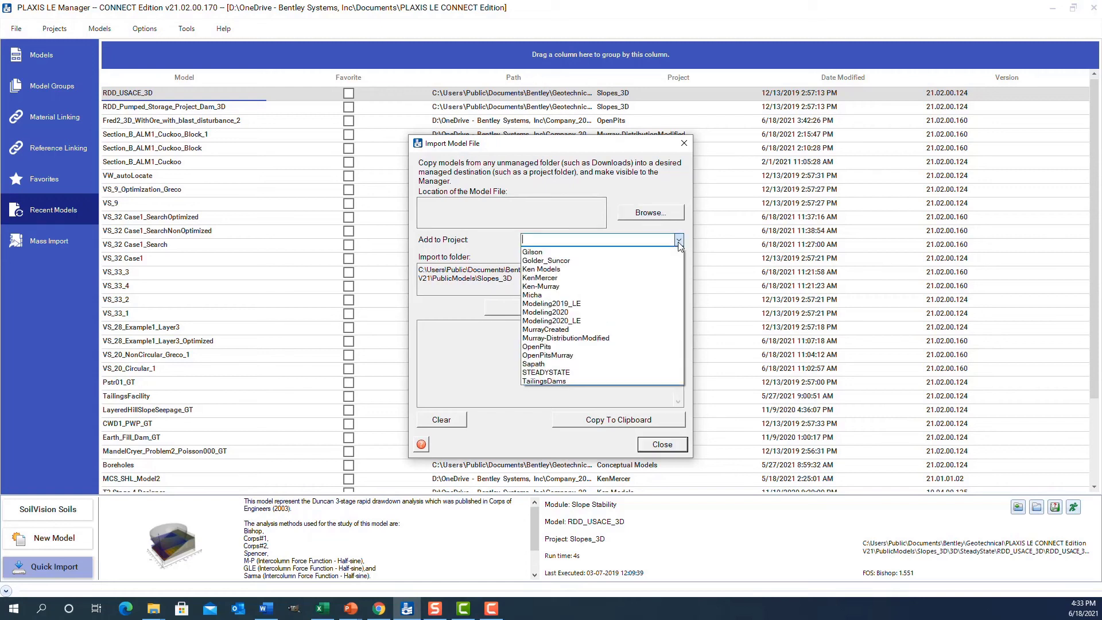
{"action": "left_click", "coordinate": [571, 338]}
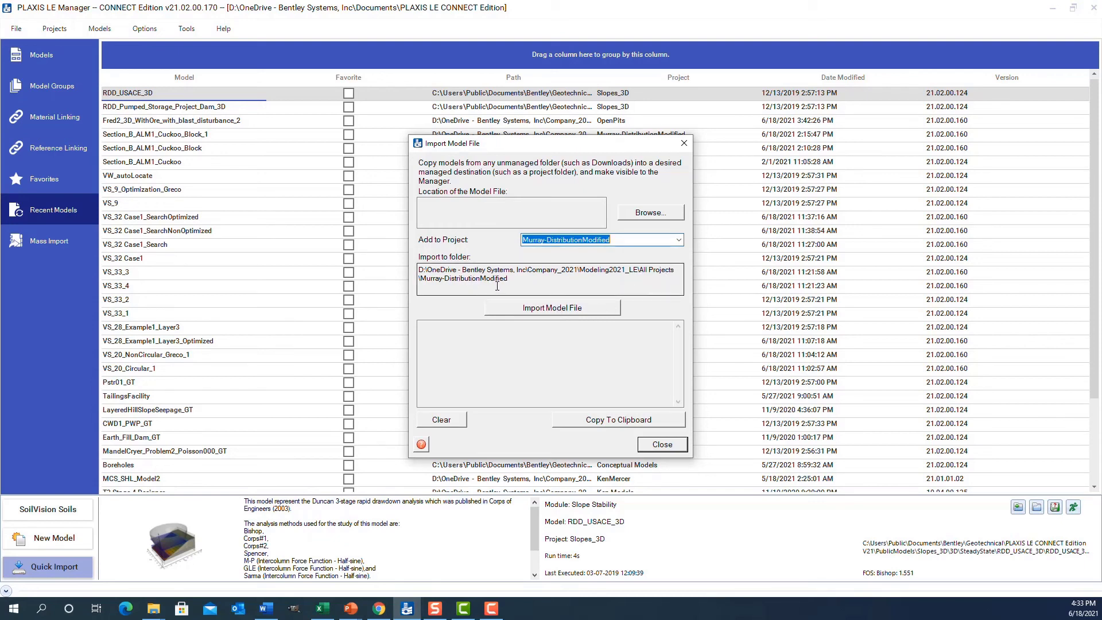
{"action": "key", "text": "Escape"}
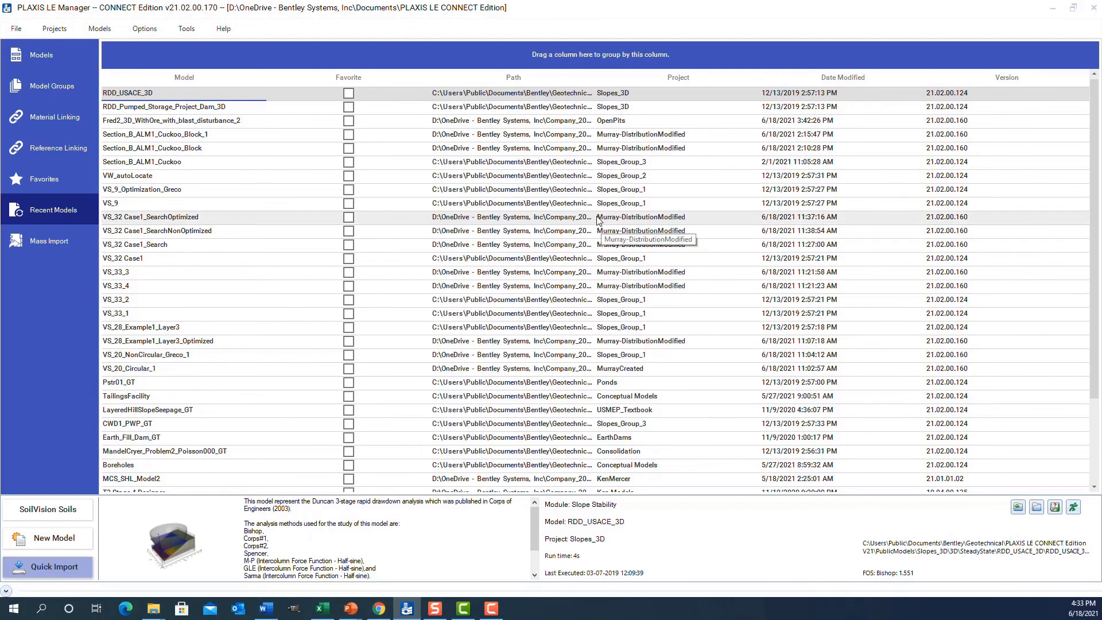
Step: Show Help > Verification Manuals listing Consolidation, Groundwater and Slope Stability
{"action": "left_click", "coordinate": [224, 29]}
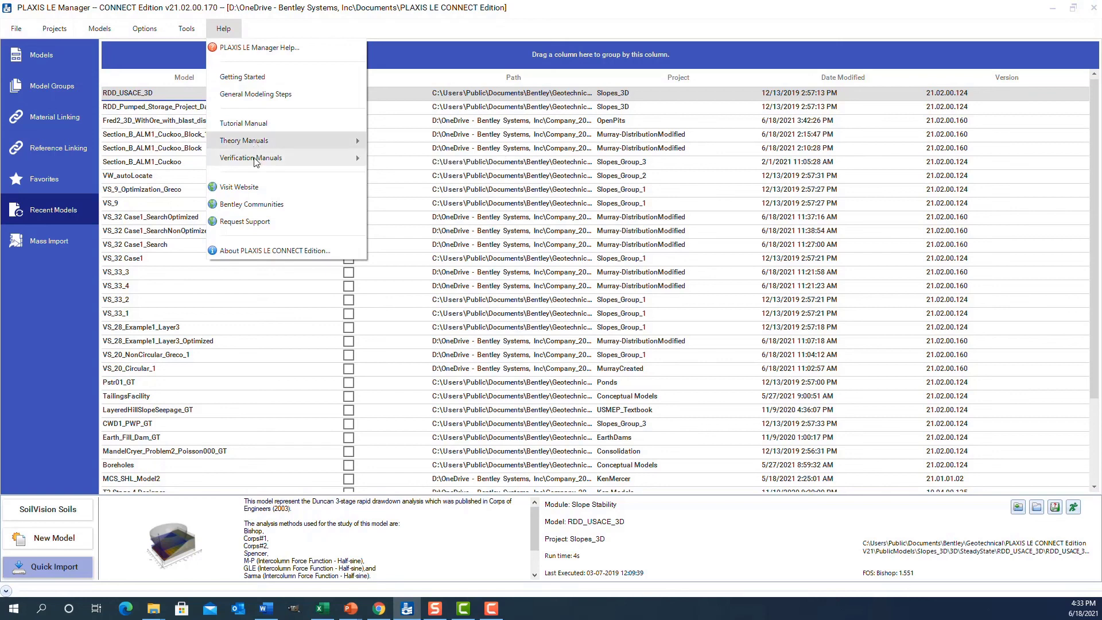
{"action": "mouse_move", "coordinate": [256, 162]}
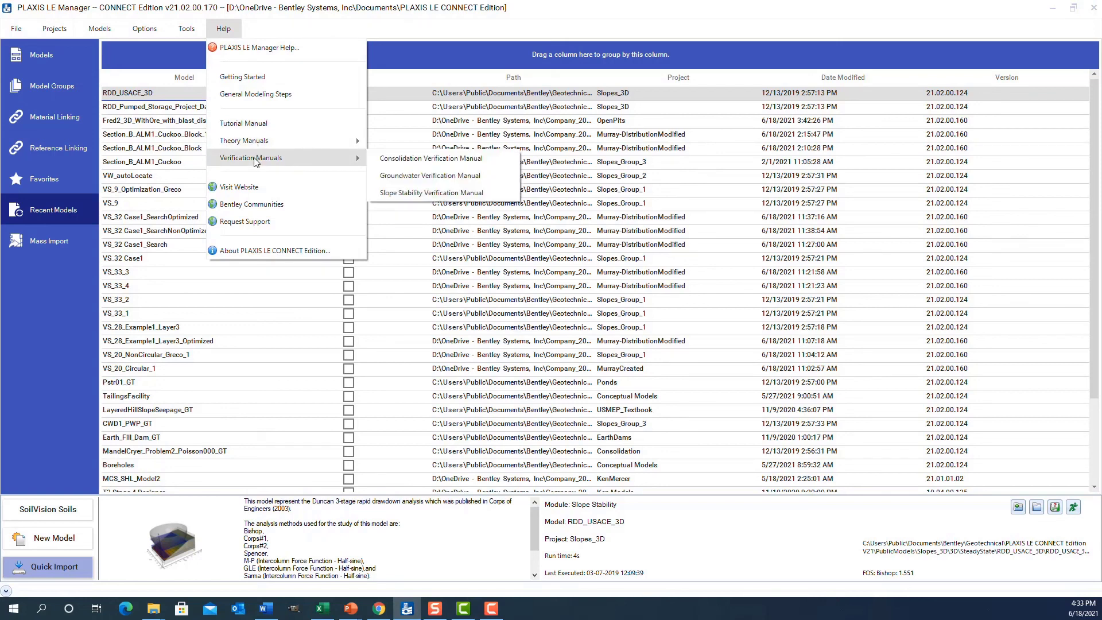